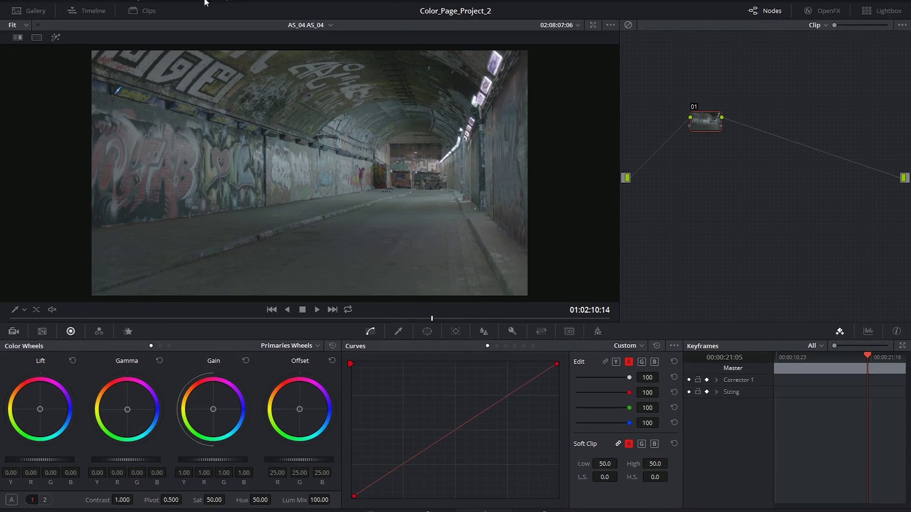
Reposition node 01 nearer the clip's source input and add a splitter/combiner node after it
left_click(196, 6)
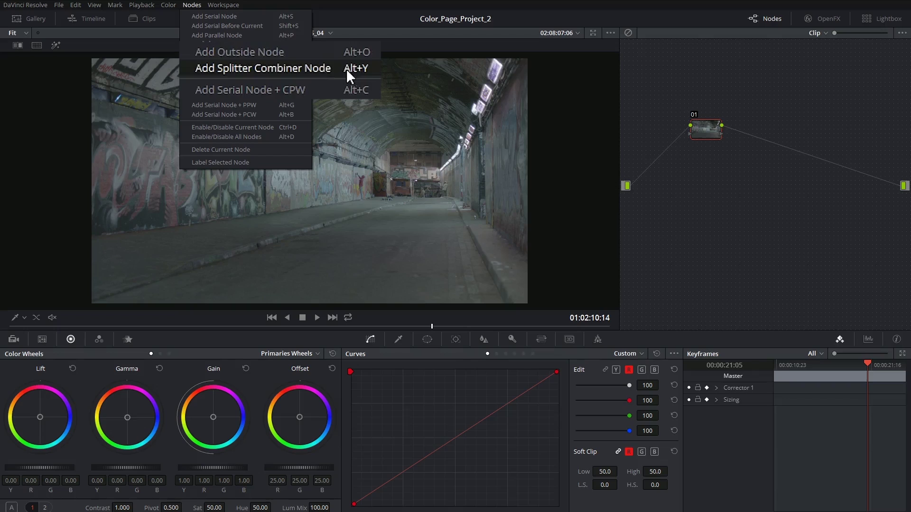
left_click_drag(706, 127, 687, 147)
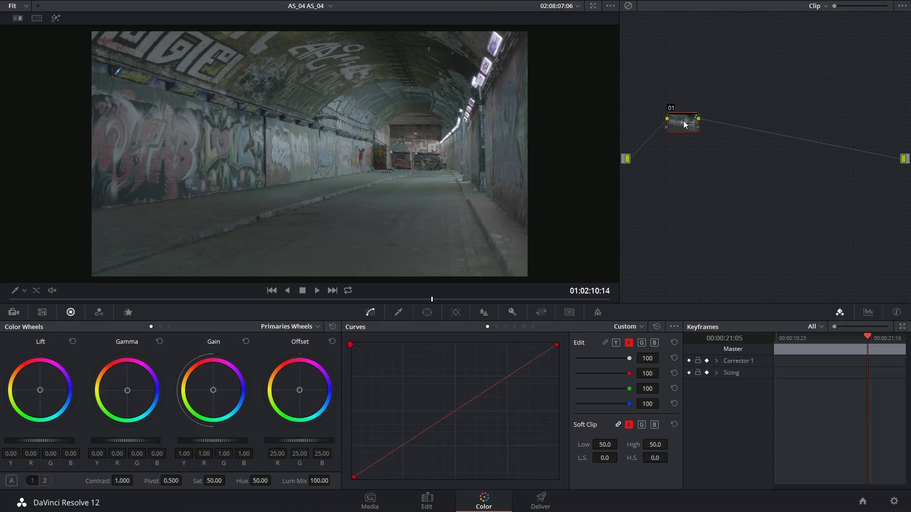
left_click_drag(684, 124, 677, 125)
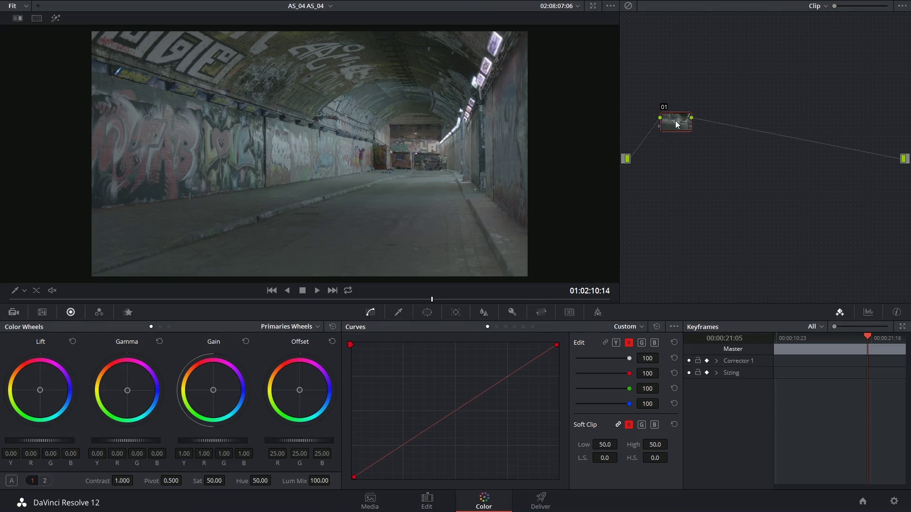
key("ctrl+y")
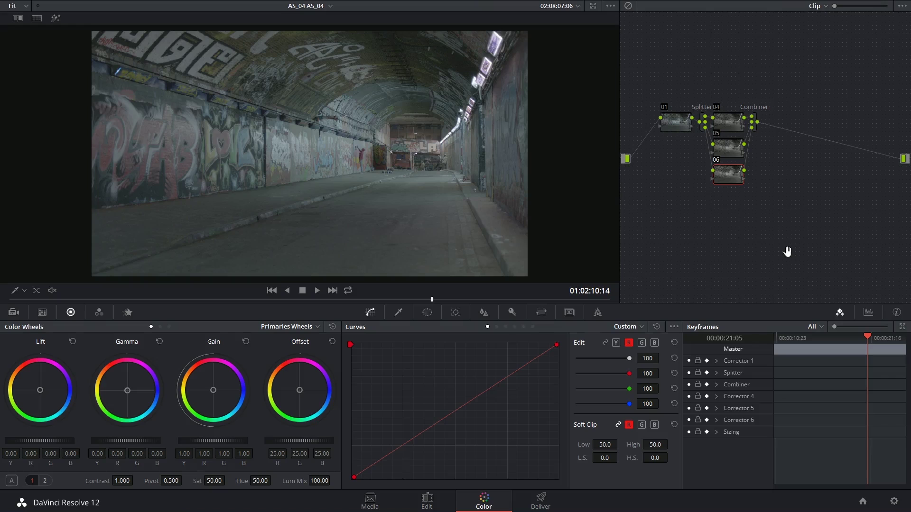
Spread nodes 04, 05 and 06 into an evenly spaced column between the splitter and the combiner
left_click_drag(834, 6, 845, 8)
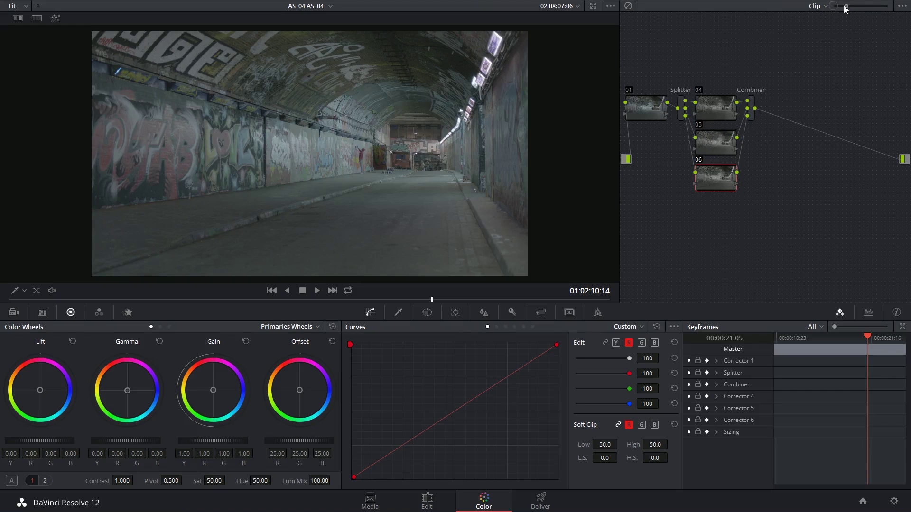
left_click_drag(763, 172, 680, 110)
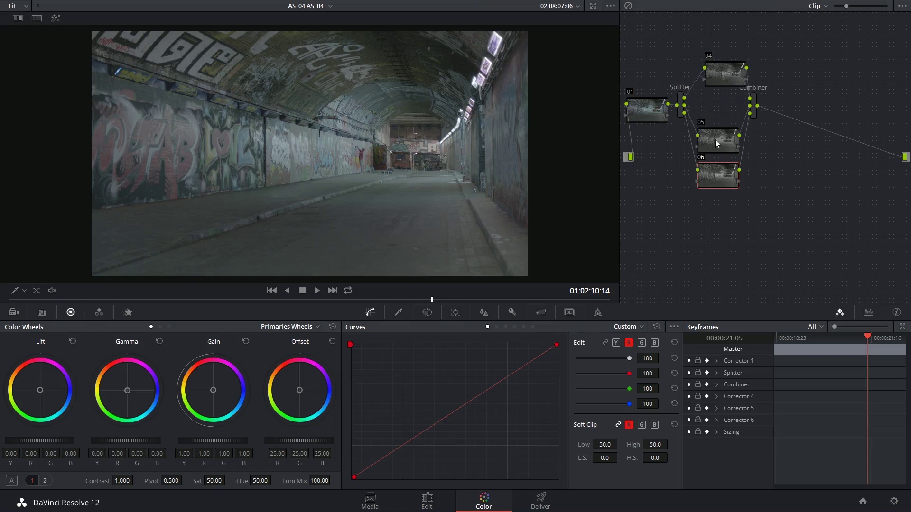
left_click_drag(716, 140, 809, 125)
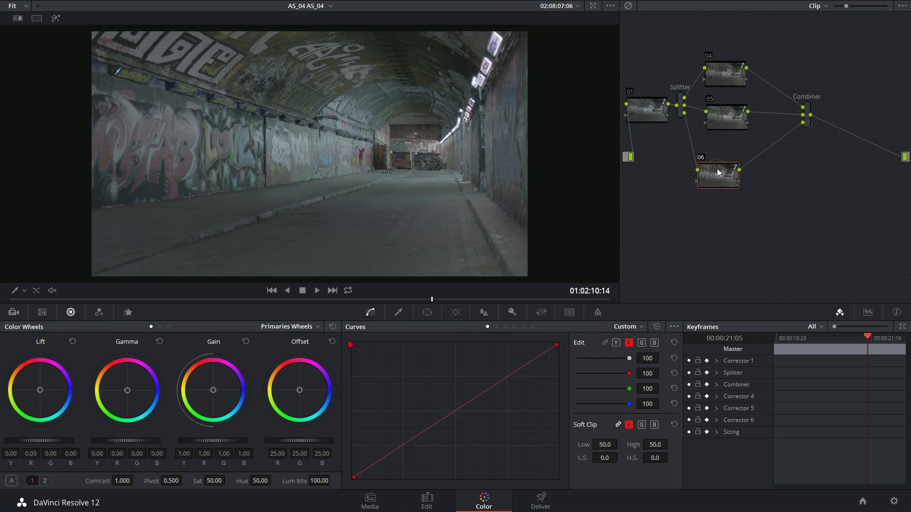
left_click_drag(715, 158, 726, 152)
left_click_drag(728, 81, 734, 78)
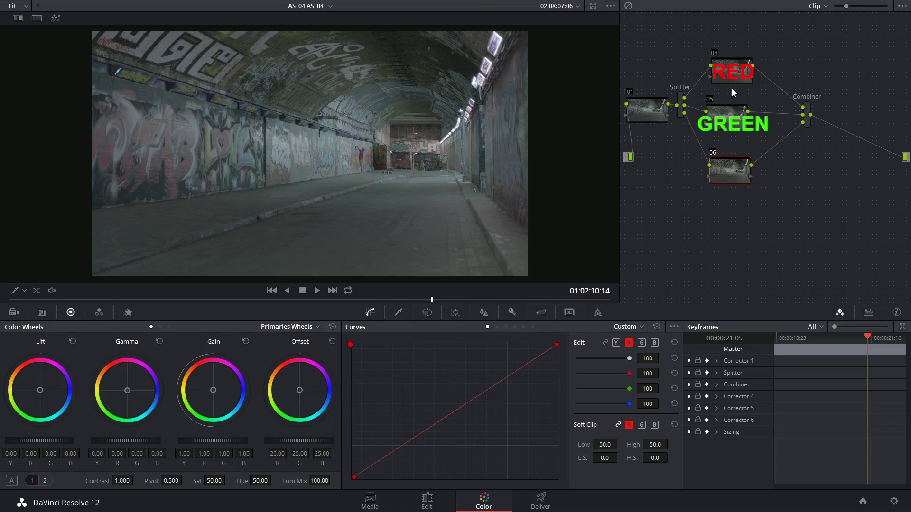
left_click_drag(721, 126, 725, 125)
left_click_drag(810, 103, 787, 130)
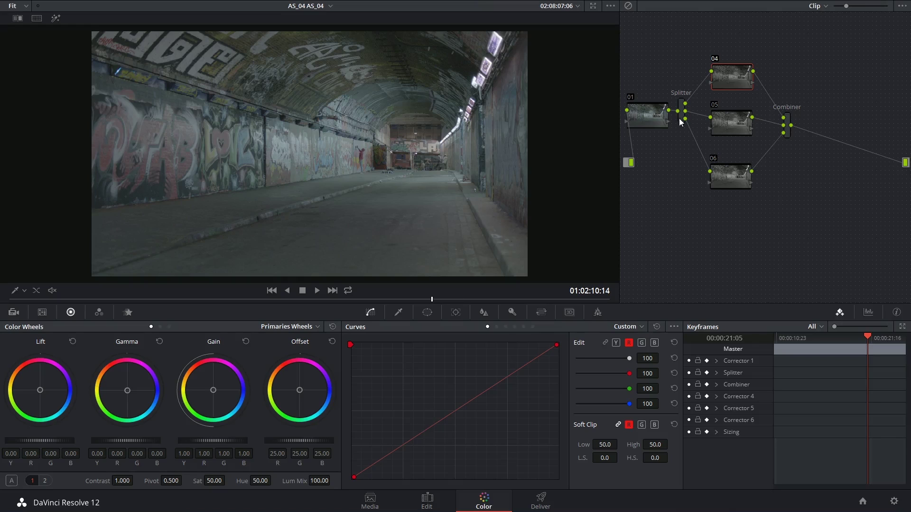
left_click_drag(720, 85, 723, 75)
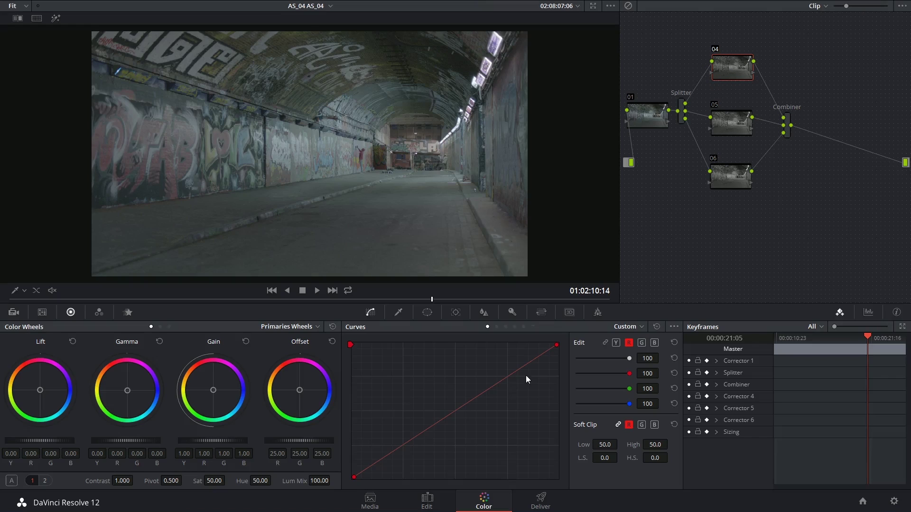
Try lowering the midpoint of the luma curve on node 04, then remove that curve point
left_click(616, 342)
left_click_drag(729, 76, 731, 85)
left_click_drag(452, 411, 472, 433)
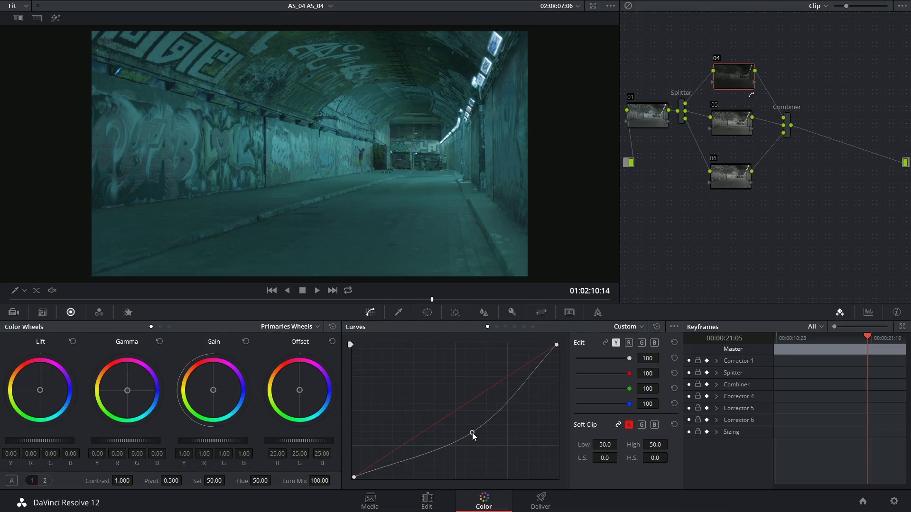
right_click(471, 433)
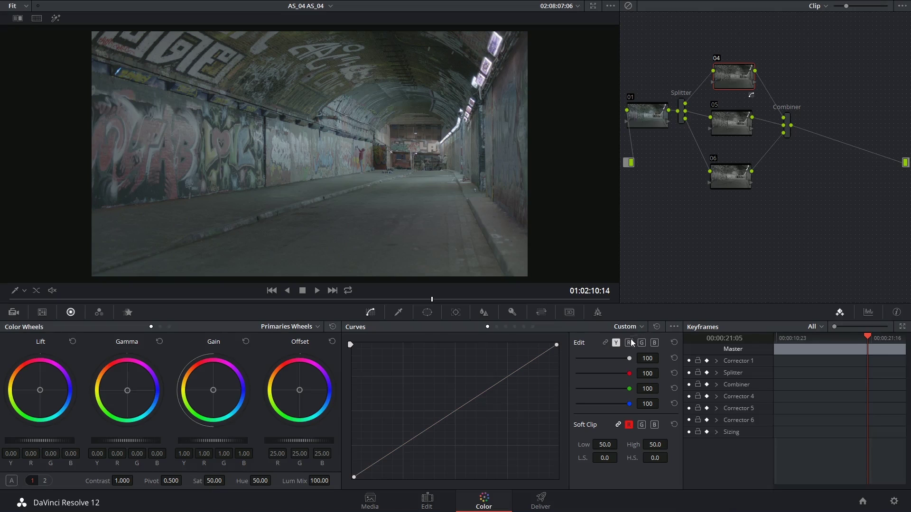
Try raising node 04's contrast to 1.332 and shifting its offset, then undo these grading changes
left_click(645, 121)
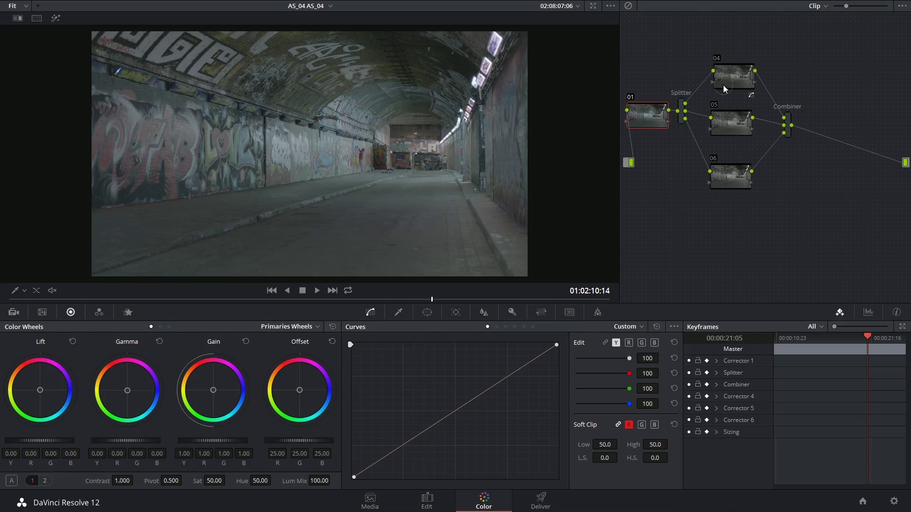
left_click(725, 89)
left_click_drag(398, 439, 371, 437)
left_click_drag(117, 482, 137, 481)
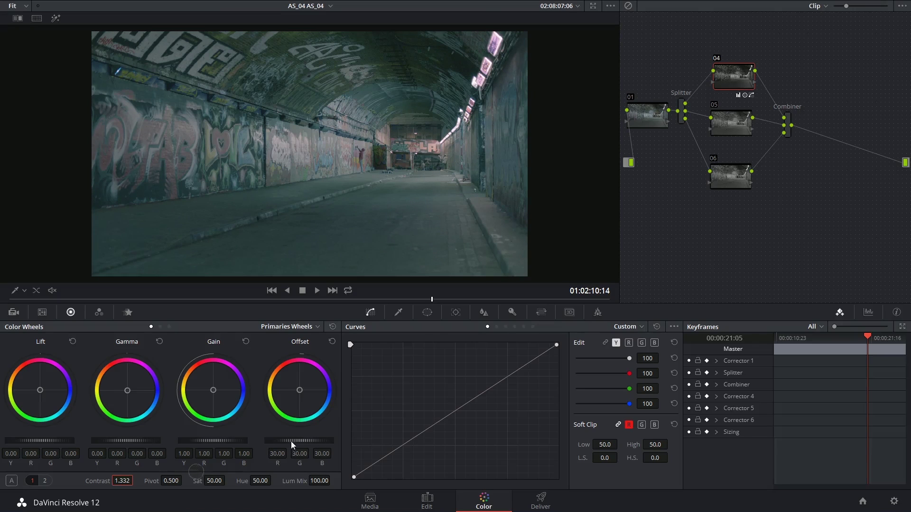
left_click_drag(291, 441, 434, 435)
key("ctrl+z")
key("ctrl+z")
key("ctrl+z")
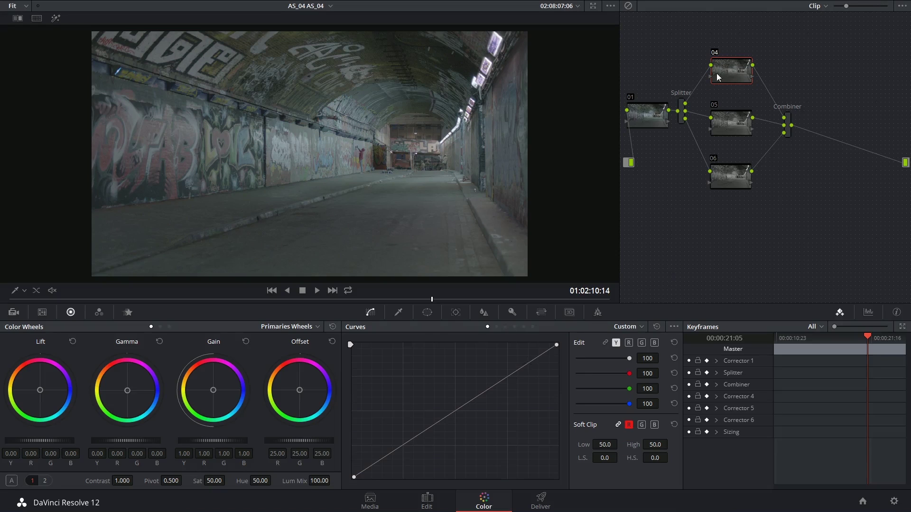
Switch the sizing mode to Node Sizing and set the pan of node 04 to -7.500
left_click_drag(724, 79, 722, 75)
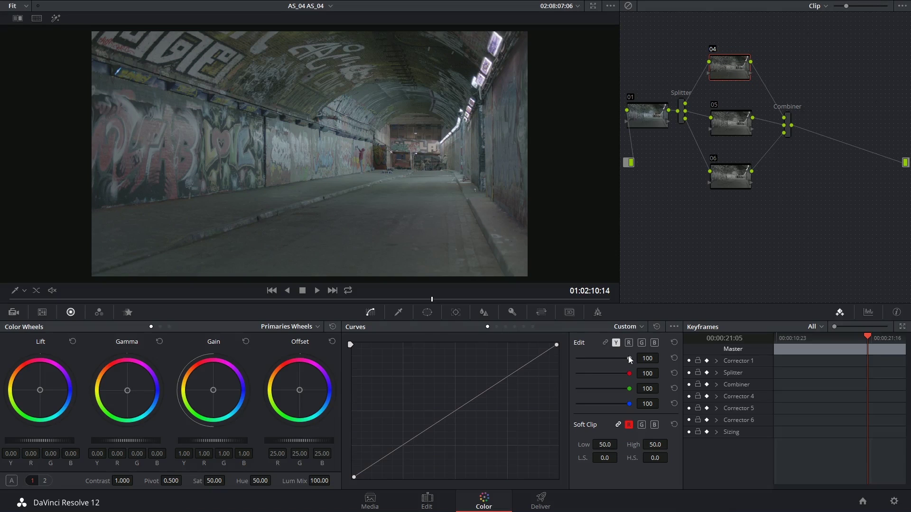
left_click(539, 312)
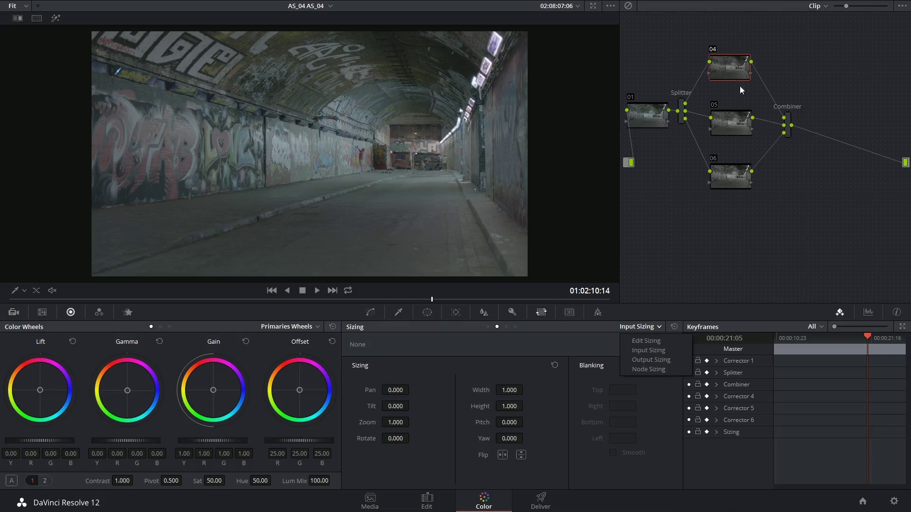
left_click(645, 326)
left_click(644, 369)
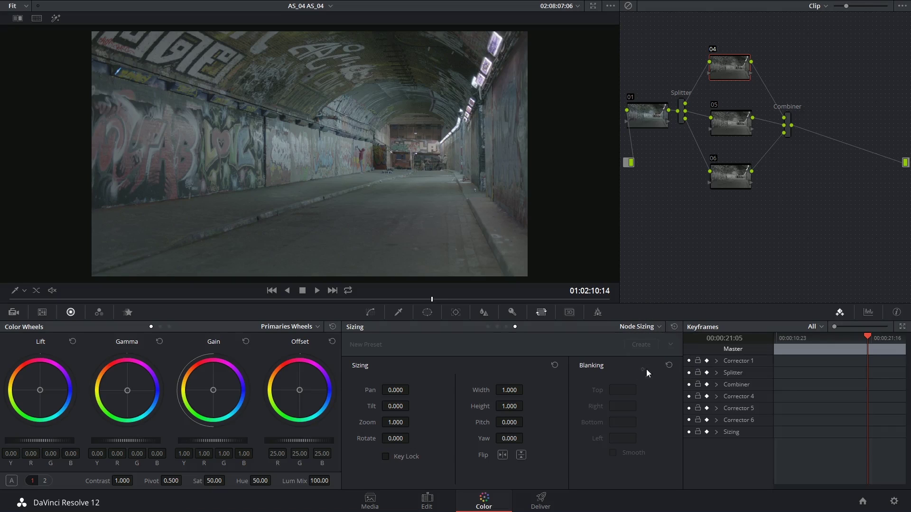
left_click_drag(395, 390, 395, 390)
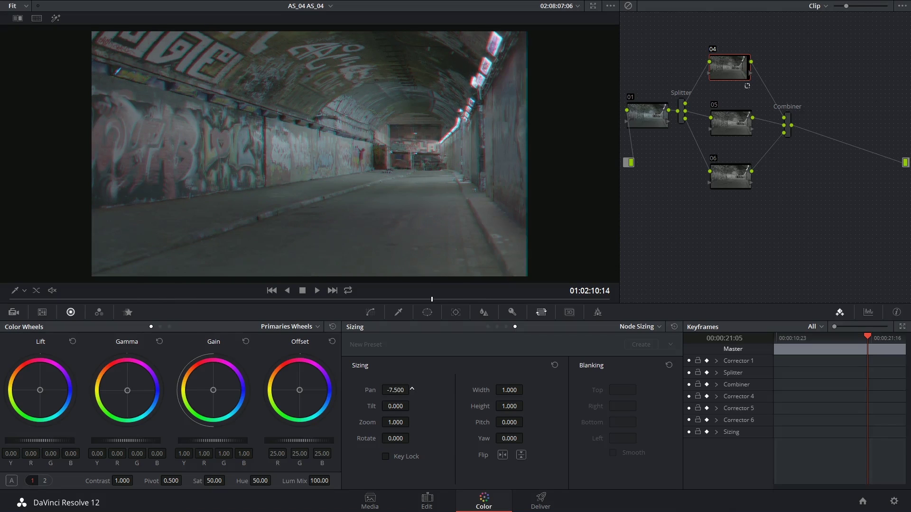
Shift node 06 horizontally with its node sizing pan and change node 04's pan to -1.000
left_click(720, 176)
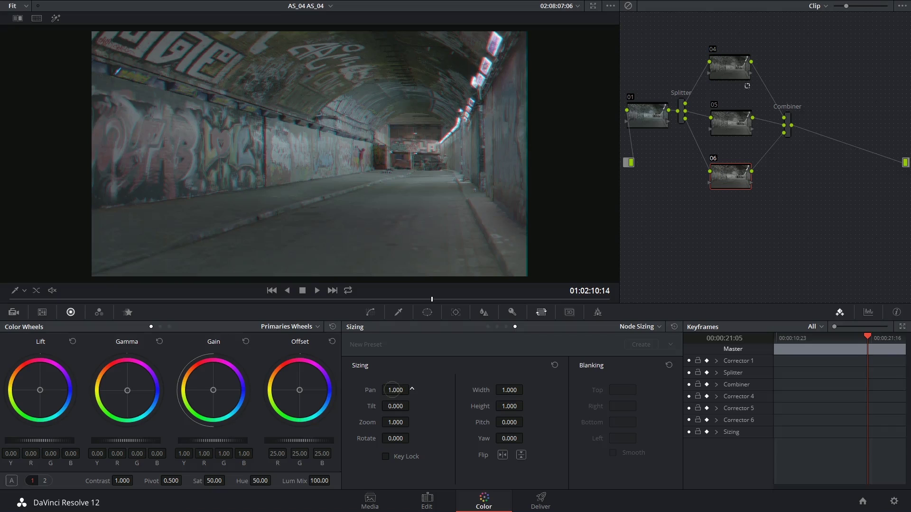
left_click_drag(392, 390, 392, 390)
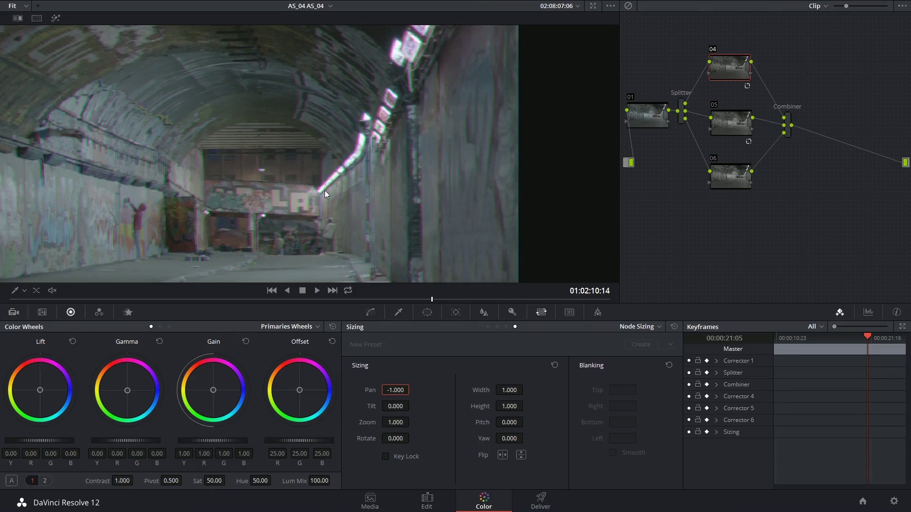
scroll(325, 189, "up", 3)
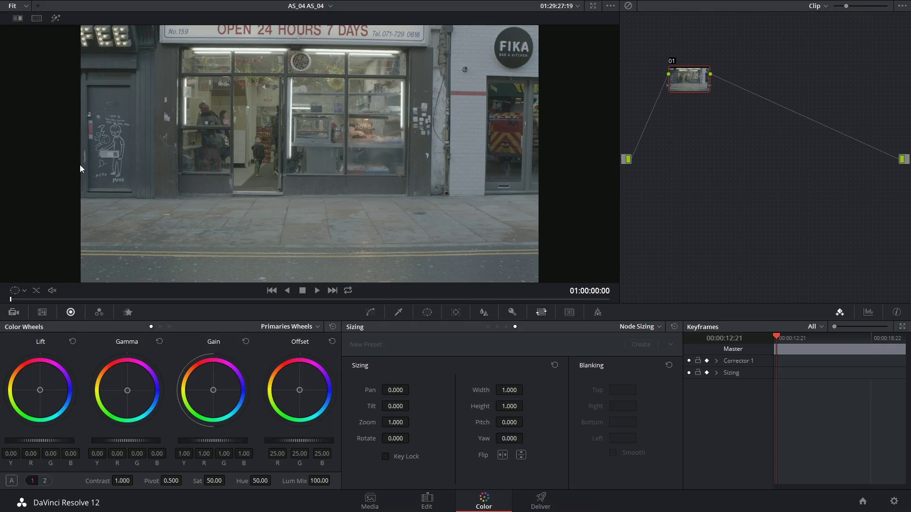
Add a splitter/combiner node after node 01 on the shopfront clip and set node 05's sizing zoom to 1.010
left_click_drag(681, 85, 676, 127)
key("ctrl+y")
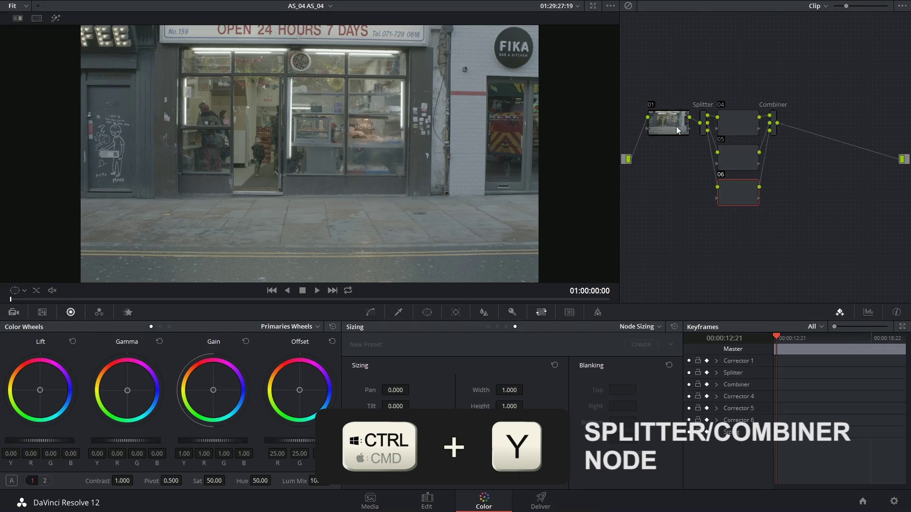
left_click(734, 156)
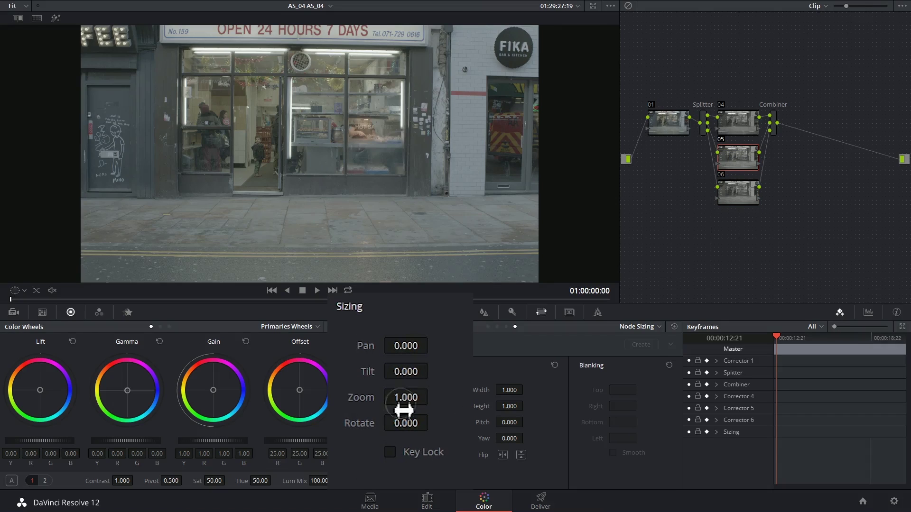
left_click_drag(401, 407, 432, 395)
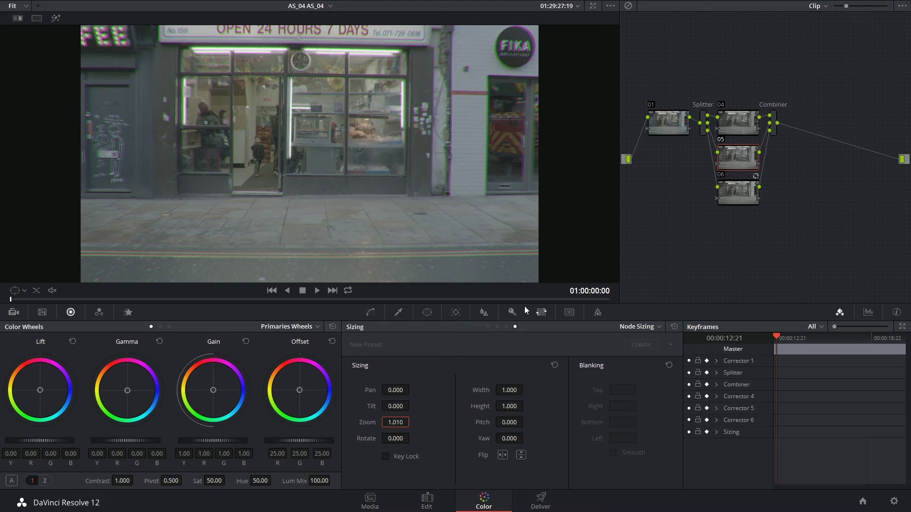
Add a circular power window to node 05 and invert it
left_click(427, 312)
left_click(363, 395)
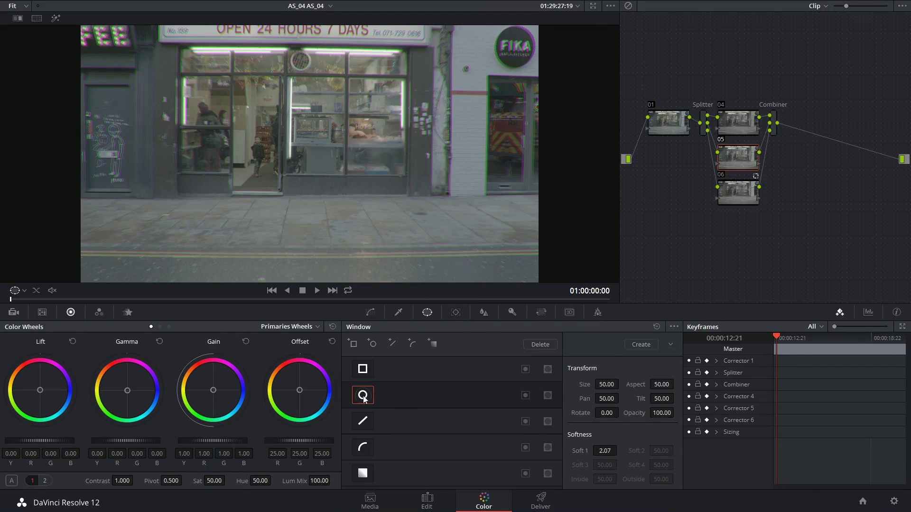
left_click(525, 395)
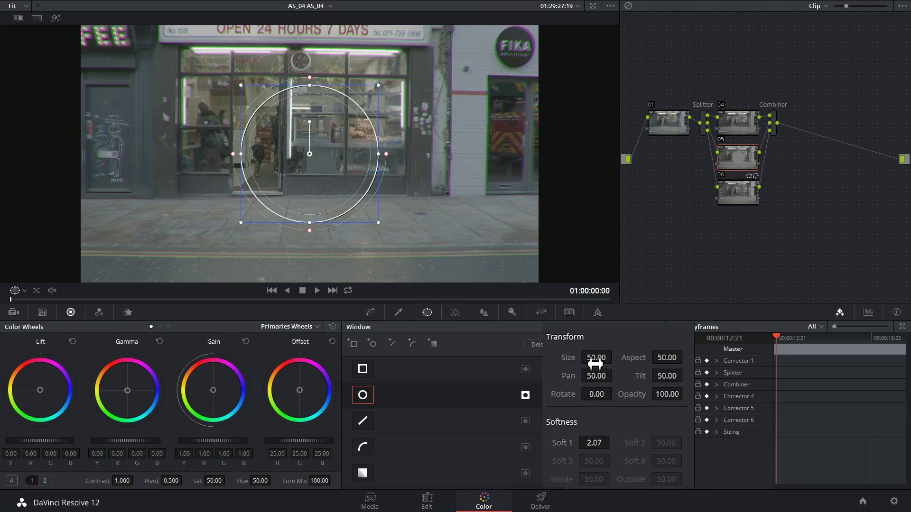
Shape node 05's circular window with size 60.94, aspect 71.96 and Soft 1 at 4.09
left_click_drag(606, 385, 613, 384)
left_click_drag(584, 336, 592, 336)
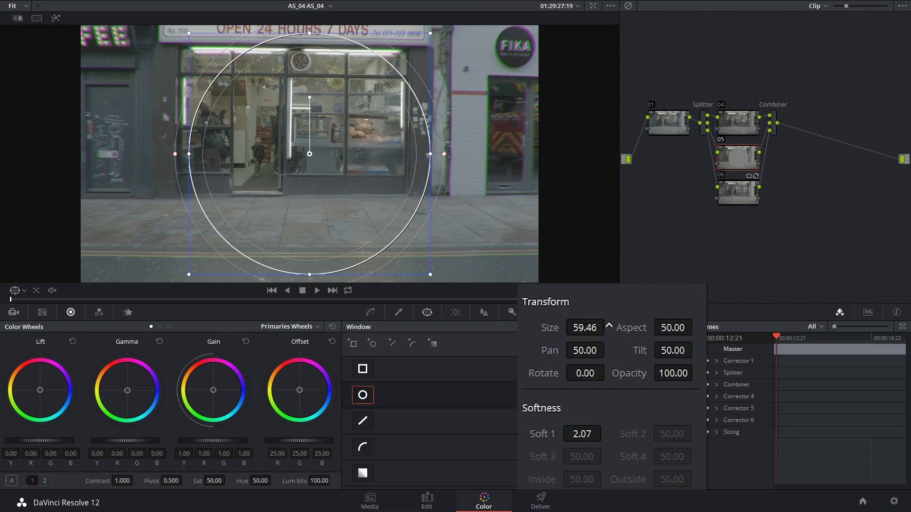
mouse_move(683, 329)
left_mouse_down()
mouse_move(700, 326)
mouse_move(689, 325)
left_mouse_up()
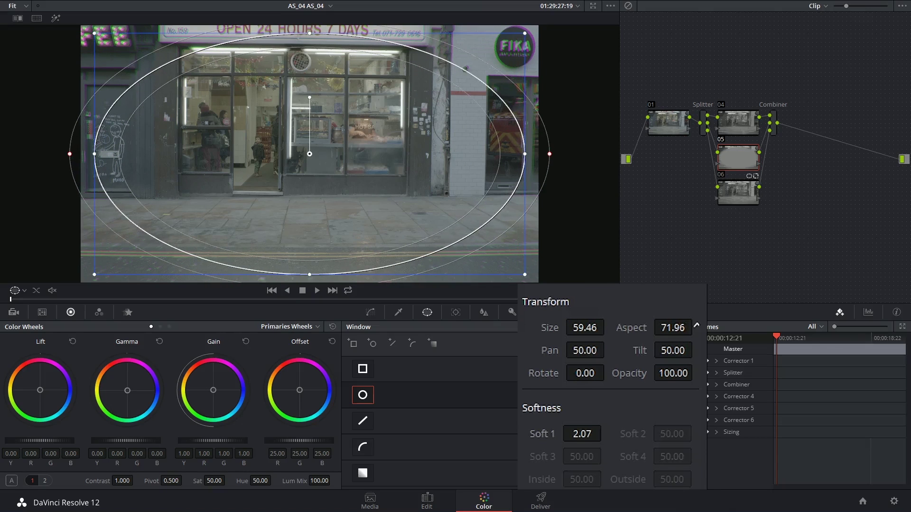
mouse_move(583, 433)
left_mouse_down()
mouse_move(610, 433)
mouse_move(591, 433)
left_mouse_up()
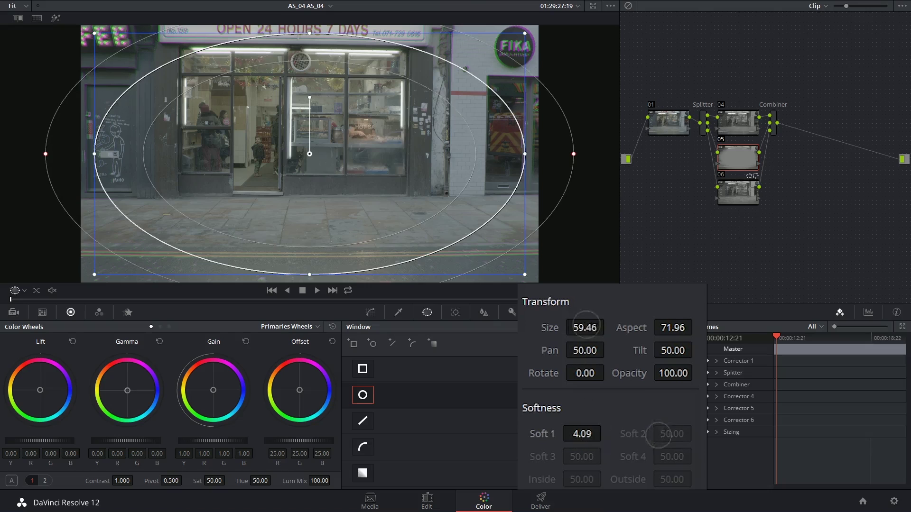
left_click_drag(589, 327, 607, 325)
Turn off the on-screen power window overlay and scrub through the shopfront clip to review the colour fringing
left_click(24, 289)
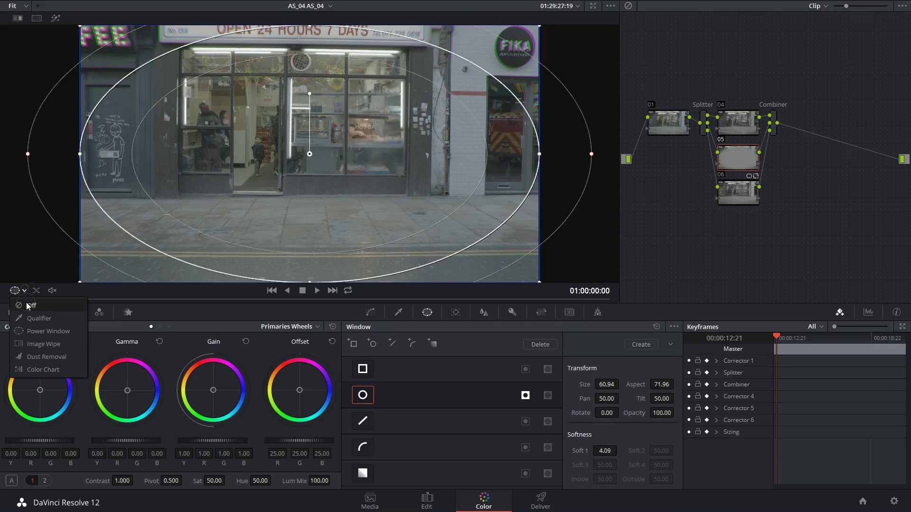
left_click(29, 306)
left_click_drag(11, 299, 169, 306)
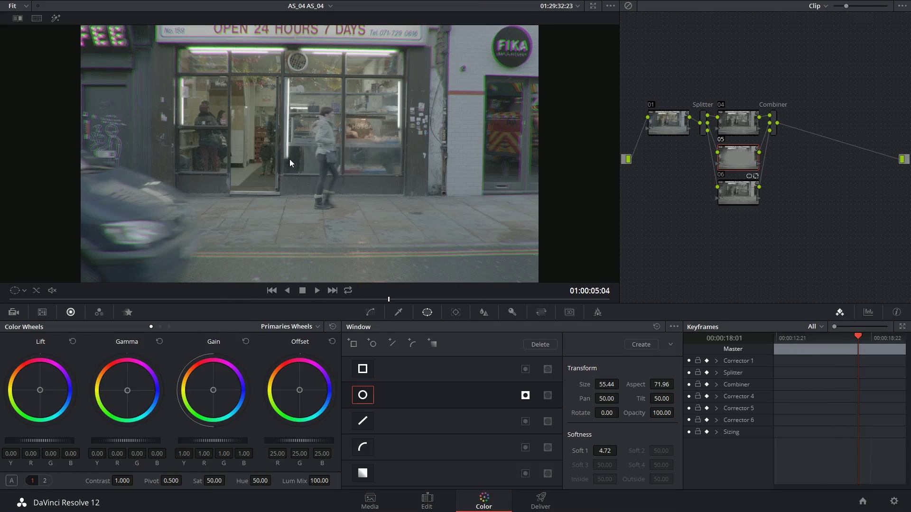
left_click_drag(389, 300, 308, 299)
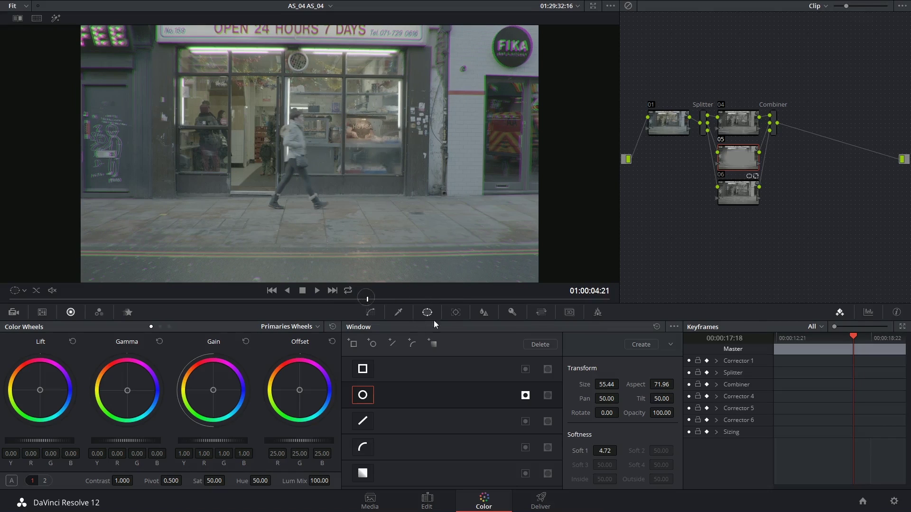